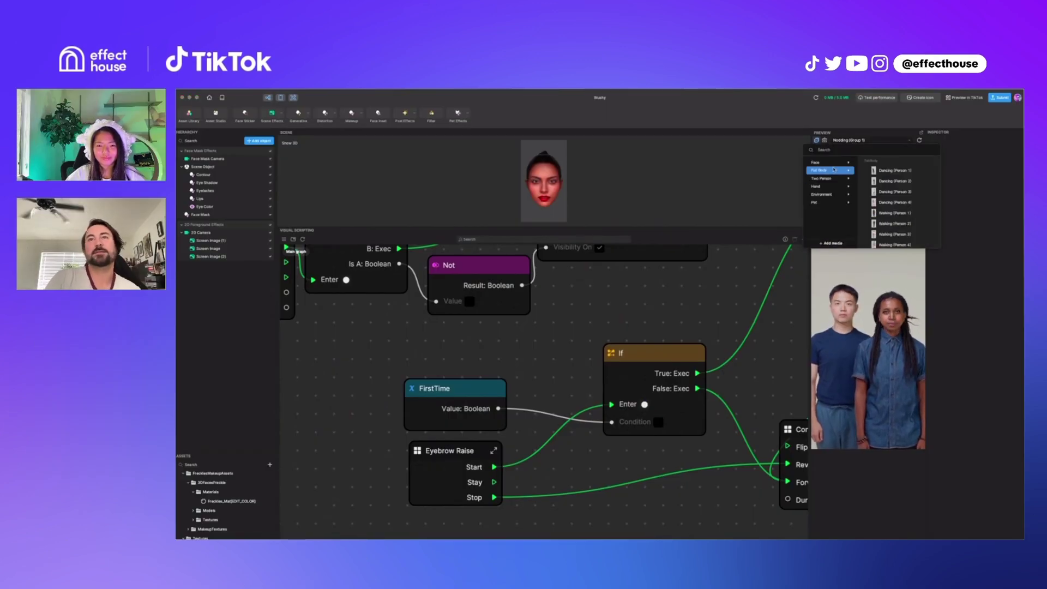
Step: Set the preview to the Face clip Eyebrow Raised (Person 1)
{"action": "mouse_move", "coordinate": [818, 163]}
{"action": "mouse_move", "coordinate": [883, 186]}
{"action": "scroll", "coordinate": [892, 246], "scroll_direction": "down", "scroll_amount": 3}
{"action": "left_click", "coordinate": [890, 243]}
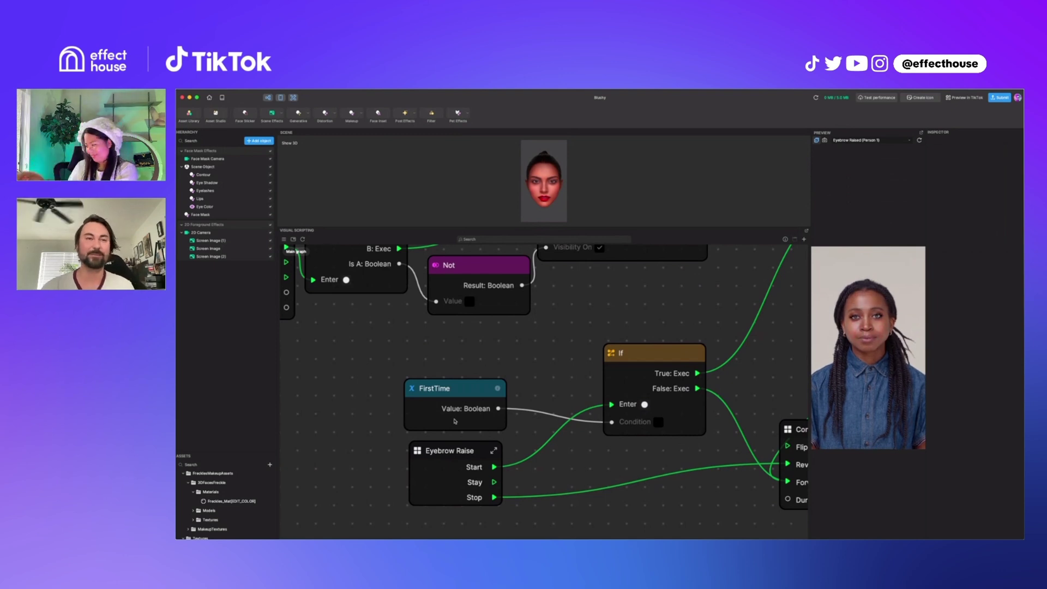
Step: Open the Eyebrow Raise subgraph and delete its Number node
{"action": "double_click", "coordinate": [418, 455]}
{"action": "left_click_drag", "start_coordinate": [496, 478], "coordinate": [372, 482]}
{"action": "key", "text": "BackSpace"}
Step: Move the upper Greater Than node and the bottom Face Avatar Result node upward
{"action": "scroll", "coordinate": [480, 369], "scroll_direction": "up", "scroll_amount": 5}
{"action": "left_click_drag", "start_coordinate": [645, 379], "coordinate": [649, 343]}
{"action": "scroll", "coordinate": [634, 381], "scroll_direction": "down", "scroll_amount": 5}
{"action": "scroll", "coordinate": [618, 484], "scroll_direction": "down", "scroll_amount": 4}
{"action": "scroll", "coordinate": [619, 484], "scroll_direction": "up", "scroll_amount": 4}
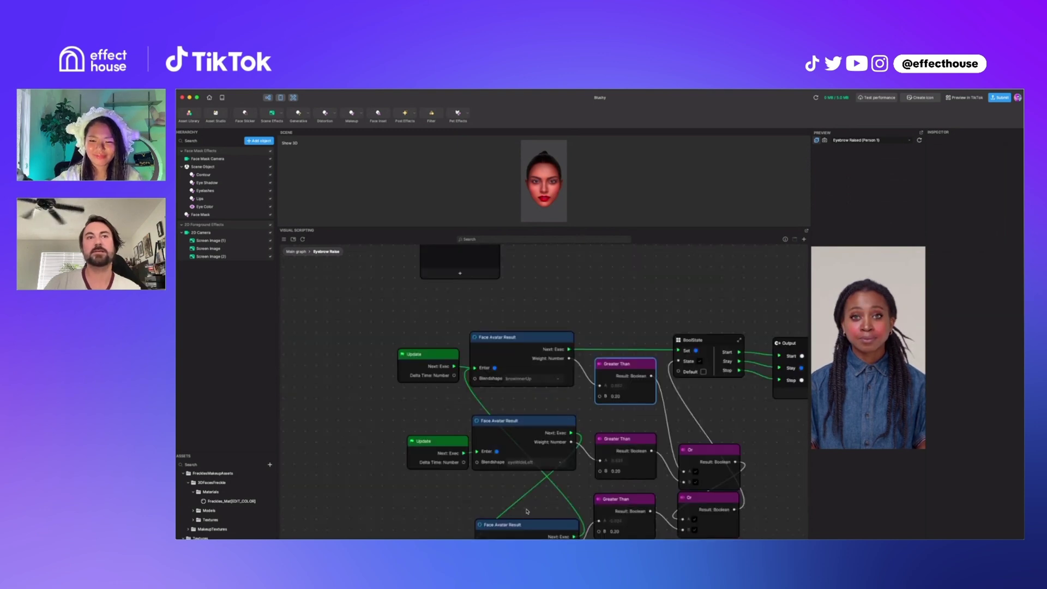
{"action": "left_click_drag", "start_coordinate": [530, 523], "coordinate": [527, 495]}
{"action": "scroll", "coordinate": [643, 425], "scroll_direction": "right", "scroll_amount": 5}
{"action": "scroll", "coordinate": [475, 298], "scroll_direction": "down", "scroll_amount": 5}
Step: Return to the Main graph and select Contour, then Scene Object, in the Hierarchy
{"action": "left_click", "coordinate": [297, 252]}
{"action": "left_click", "coordinate": [201, 175]}
{"action": "left_click", "coordinate": [206, 167]}
Step: Add the Screen Touch interaction Tap Screen to Cycle Children Visibility and position its node
{"action": "left_click", "coordinate": [988, 218]}
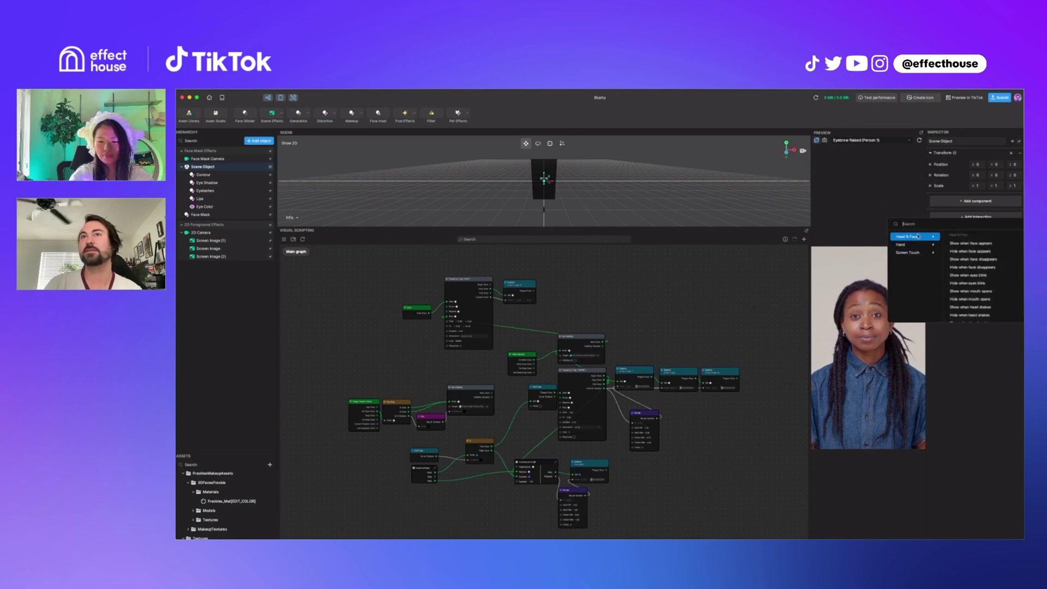
{"action": "mouse_move", "coordinate": [915, 253]}
{"action": "left_click", "coordinate": [988, 284]}
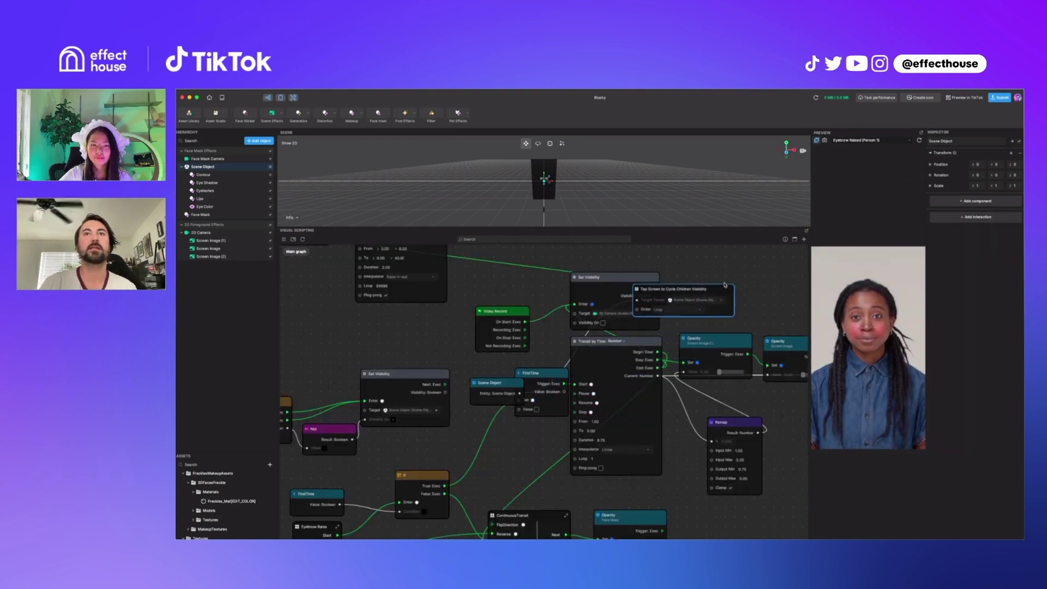
{"action": "left_click_drag", "start_coordinate": [797, 271], "coordinate": [770, 269]}
{"action": "left_click_drag", "start_coordinate": [743, 307], "coordinate": [662, 368]}
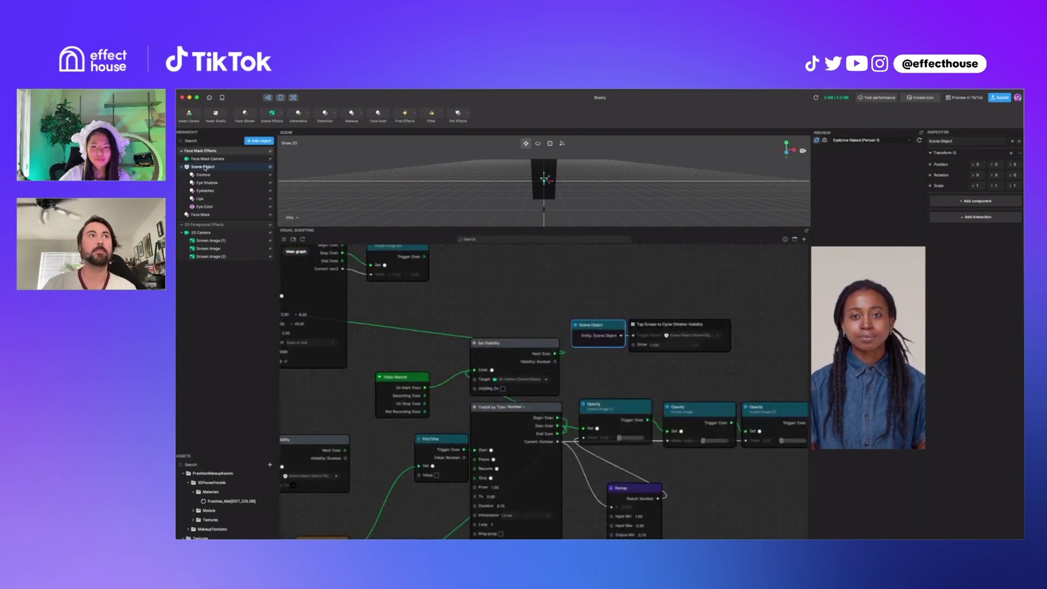
Step: Centre the Scene Object and Tap Screen nodes, open the Tap Screen subgraph, and move Event Trigger: Touch
{"action": "left_click_drag", "start_coordinate": [636, 352], "coordinate": [672, 293], "text": "shift"}
{"action": "scroll", "coordinate": [672, 293], "scroll_direction": "up", "scroll_amount": 3}
{"action": "middle_click_drag", "start_coordinate": [672, 293], "coordinate": [560, 429]}
{"action": "double_click", "coordinate": [531, 392]}
{"action": "scroll", "coordinate": [461, 381], "scroll_direction": "up", "scroll_amount": 2}
{"action": "left_click_drag", "start_coordinate": [488, 329], "coordinate": [472, 315]}
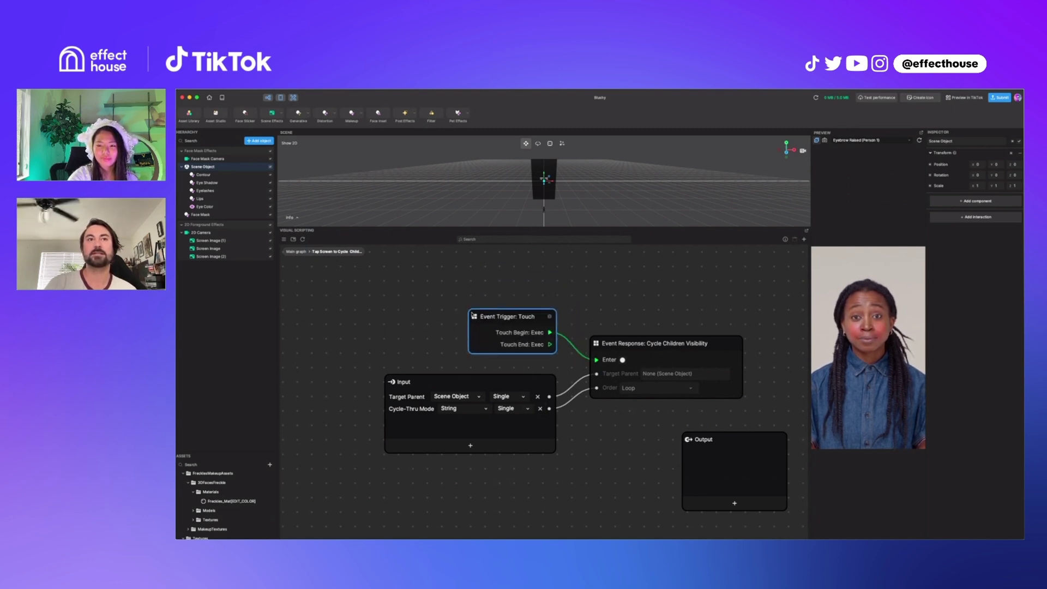
Step: Inspect the Event Trigger: Touch subgraph, then open the Cycle Children Visibility response subgraph
{"action": "double_click", "coordinate": [474, 319]}
{"action": "left_click", "coordinate": [348, 253]}
{"action": "double_click", "coordinate": [552, 361]}
{"action": "scroll", "coordinate": [551, 361], "scroll_direction": "up", "scroll_amount": 5}
{"action": "scroll", "coordinate": [447, 374], "scroll_direction": "down", "scroll_amount": 5}
Step: Rearrange the For Loop, Index Generator, Subtract, Set Visibility, Get Item and Array Info nodes
{"action": "left_click_drag", "start_coordinate": [524, 351], "coordinate": [520, 274]}
{"action": "left_click_drag", "start_coordinate": [639, 291], "coordinate": [648, 268]}
{"action": "left_click_drag", "start_coordinate": [567, 391], "coordinate": [593, 291]}
{"action": "left_click", "coordinate": [692, 321]}
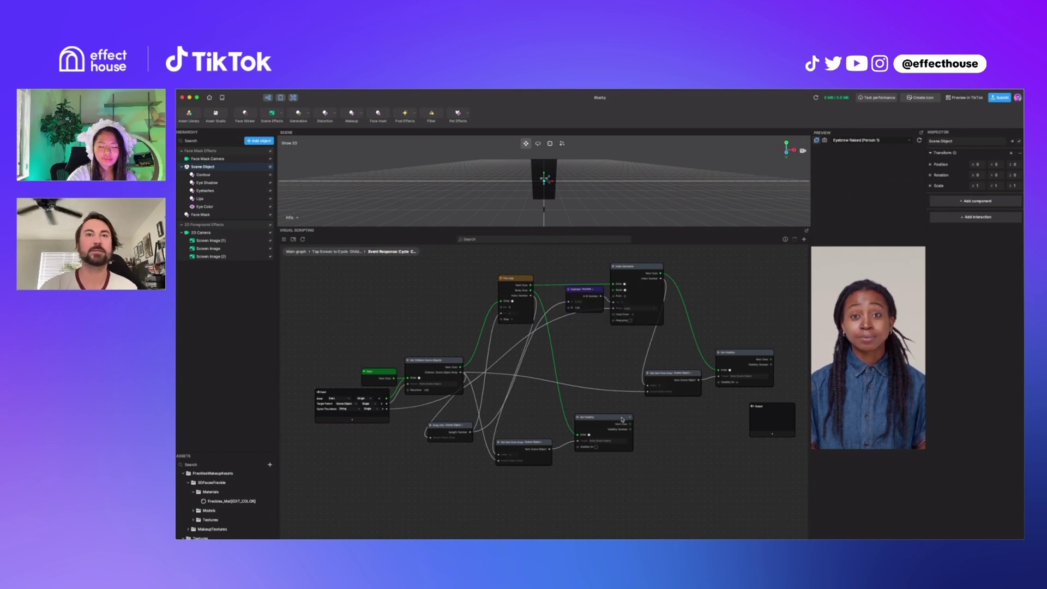
{"action": "left_click_drag", "start_coordinate": [604, 417], "coordinate": [646, 418]}
{"action": "left_click_drag", "start_coordinate": [587, 426], "coordinate": [591, 430]}
{"action": "right_click", "coordinate": [594, 428]}
{"action": "left_click_drag", "start_coordinate": [460, 429], "coordinate": [458, 337]}
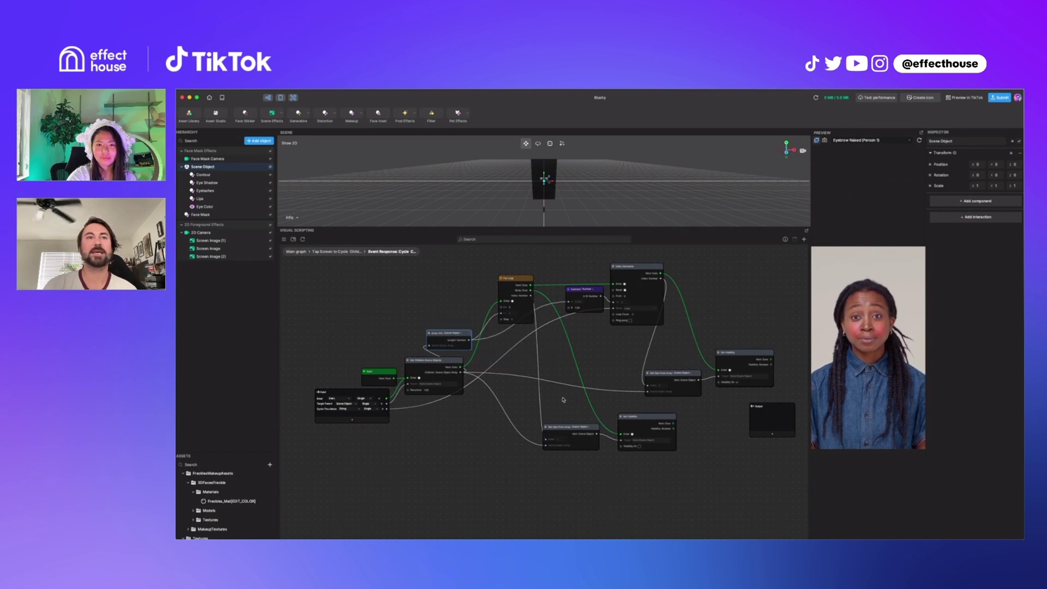
Step: Go back through the Tap Screen subgraph to the Main graph and zoom in on the Tap Screen node
{"action": "left_click", "coordinate": [345, 252]}
{"action": "left_click", "coordinate": [296, 252]}
{"action": "scroll", "coordinate": [675, 292], "scroll_direction": "up", "scroll_amount": 5}
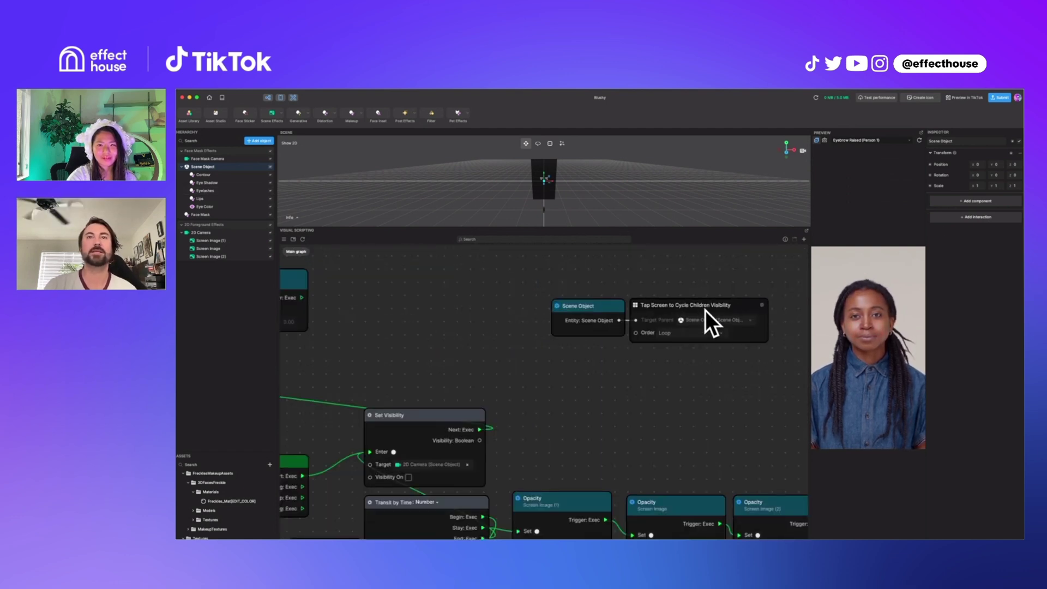